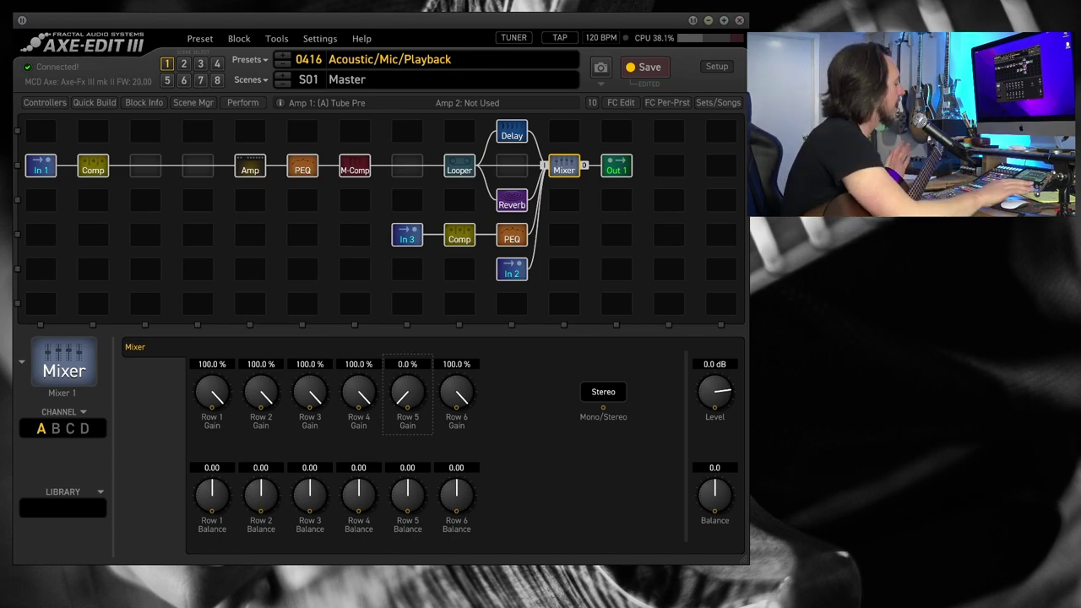
Step: Review the settings of the guitar chain's Amp, PEQ, Multiband Comp, Looper, Reverb and Delay blocks
left_click(198, 199)
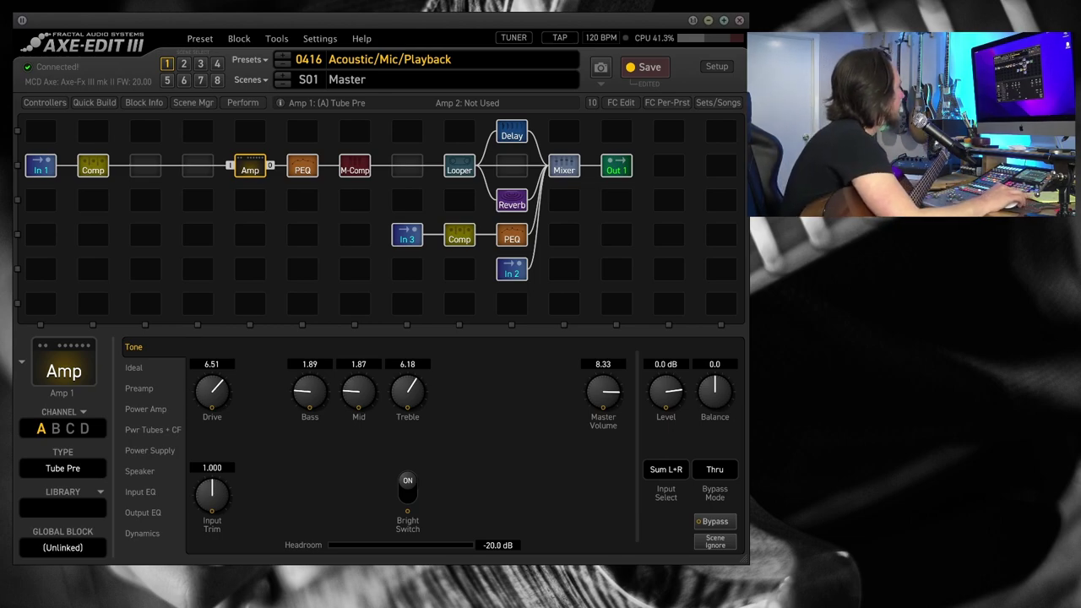
left_click(302, 166)
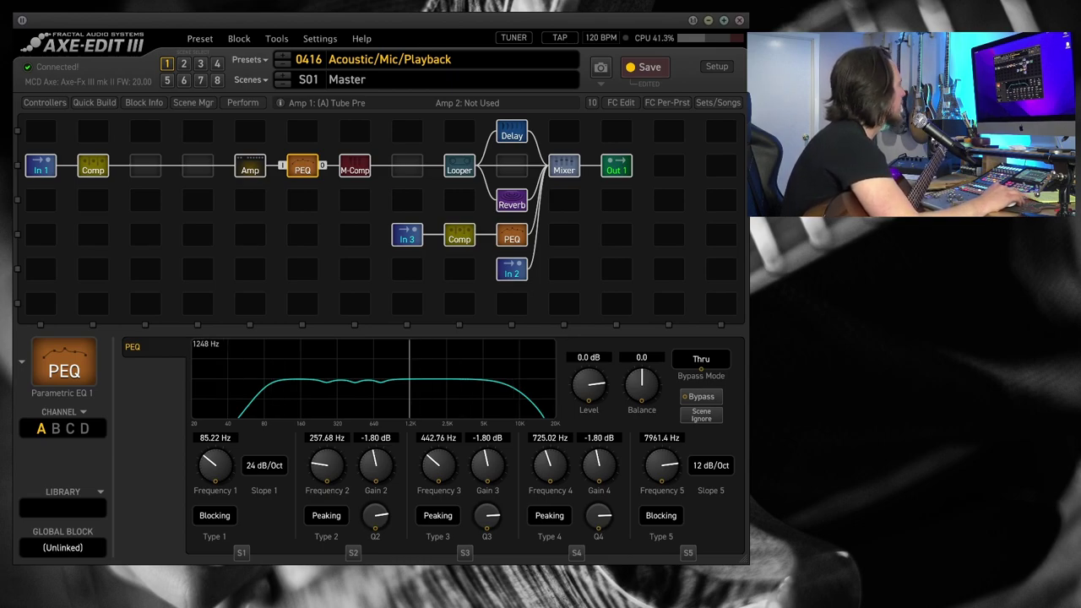
left_click(355, 165)
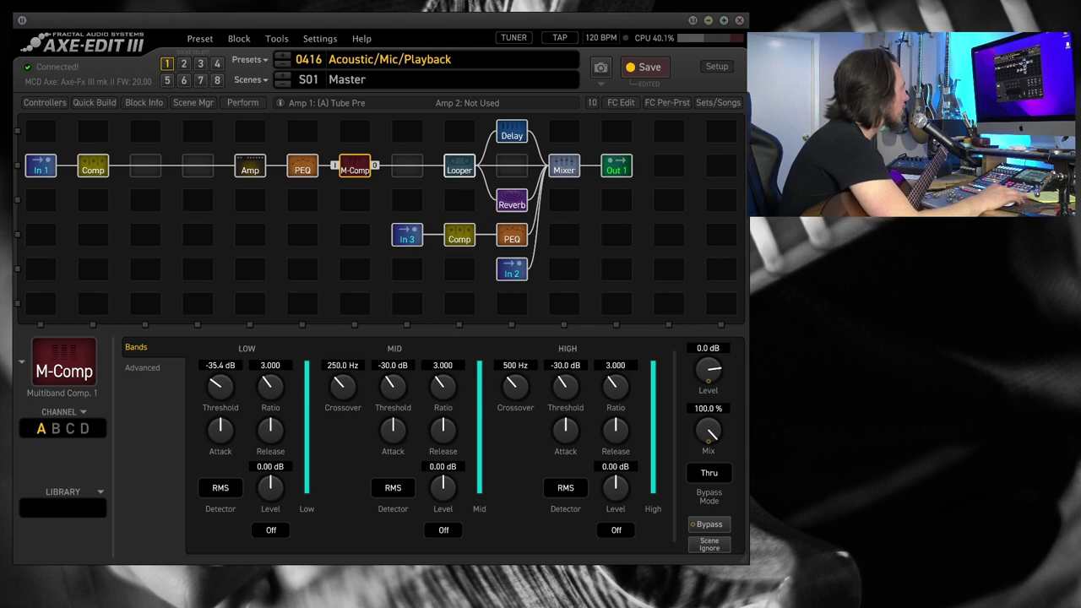
left_click(458, 165)
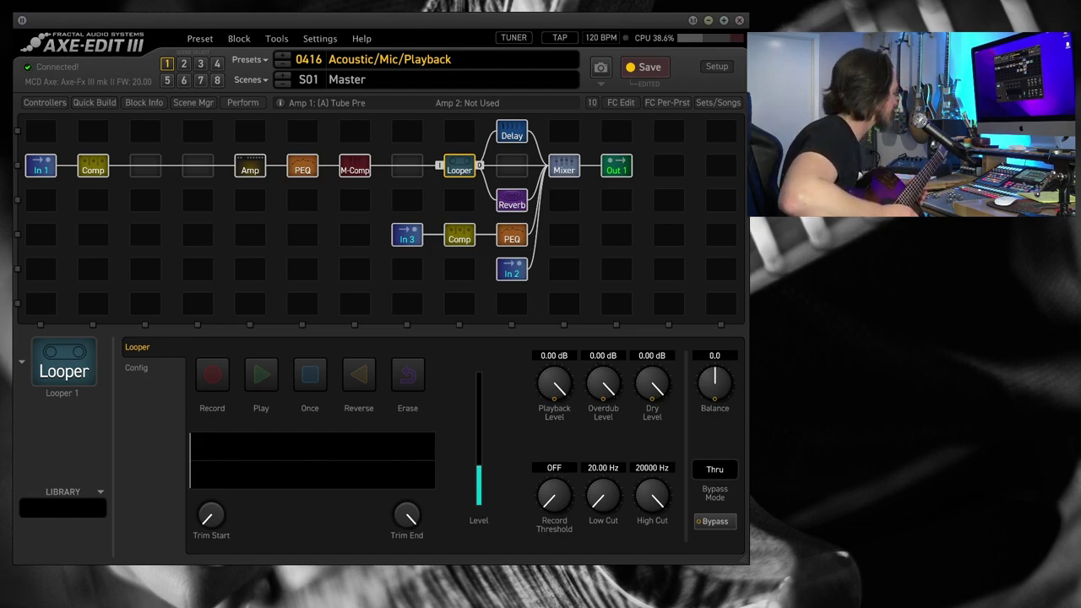
left_click(512, 200)
left_click(512, 131)
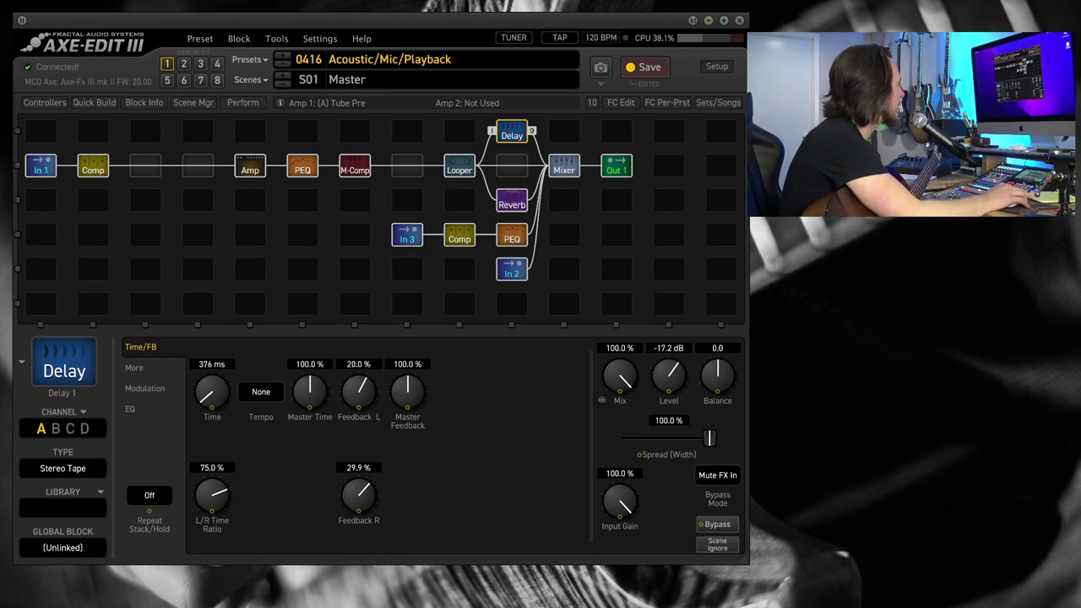
Step: Review the compressor and PEQ on the Input 3 chain, plus the Input 2 and Mixer blocks
left_click(459, 234)
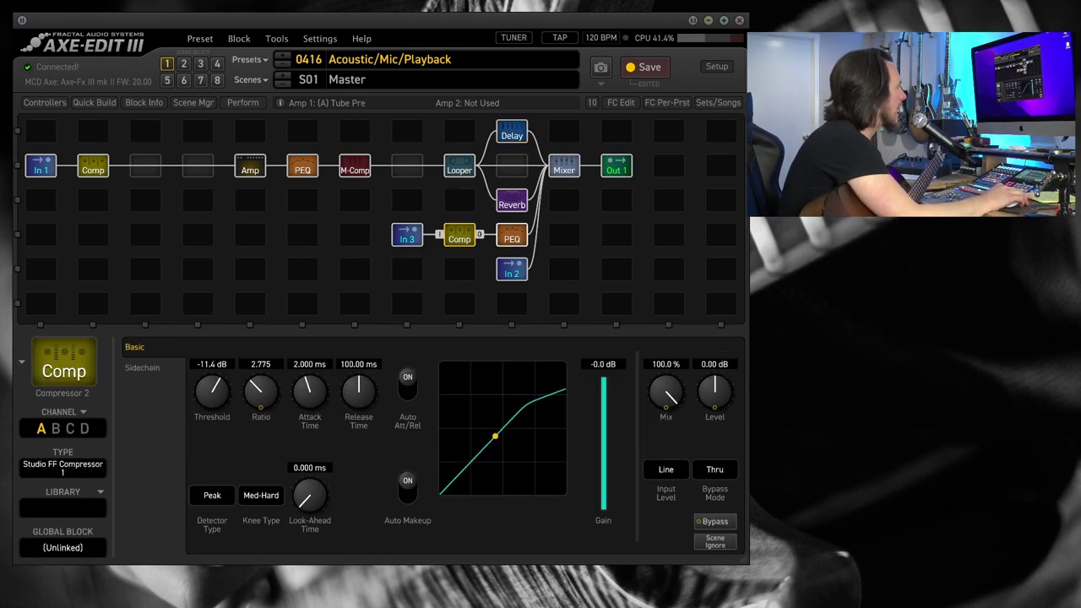
left_click(512, 234)
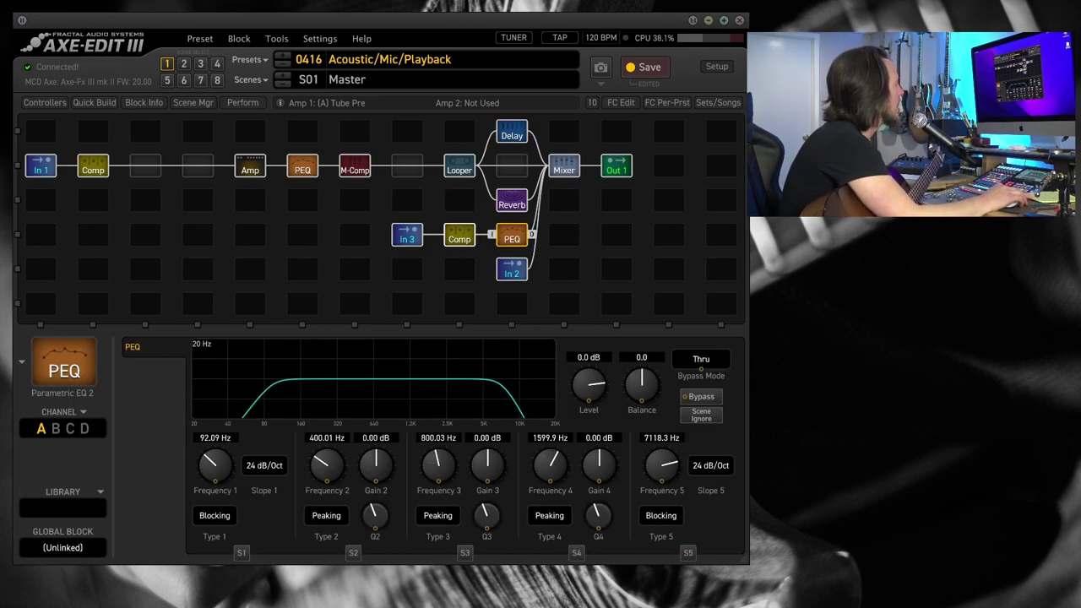
left_click(459, 234)
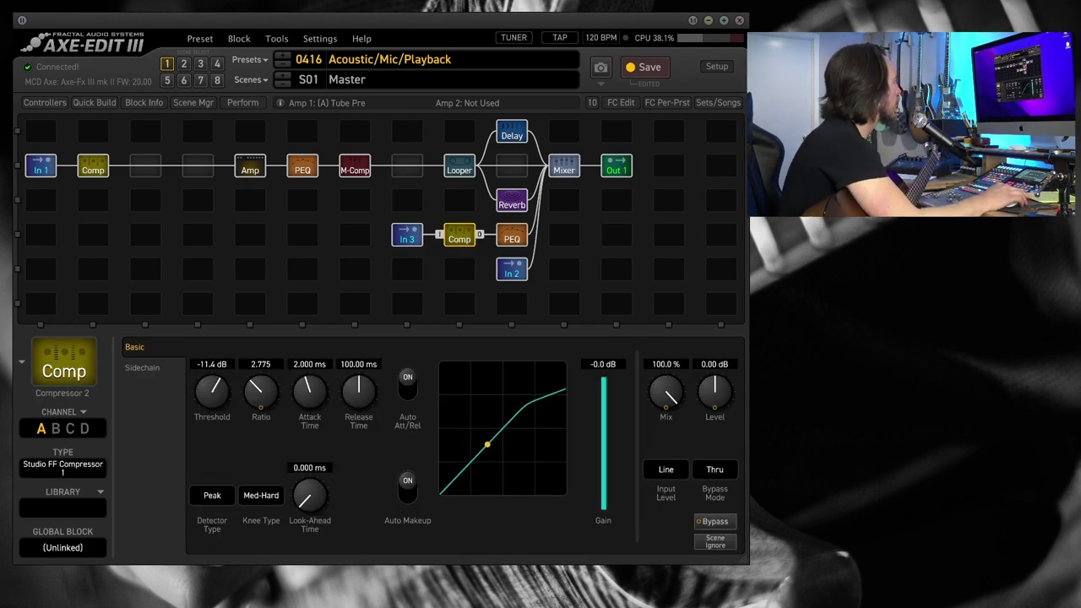
left_click(511, 234)
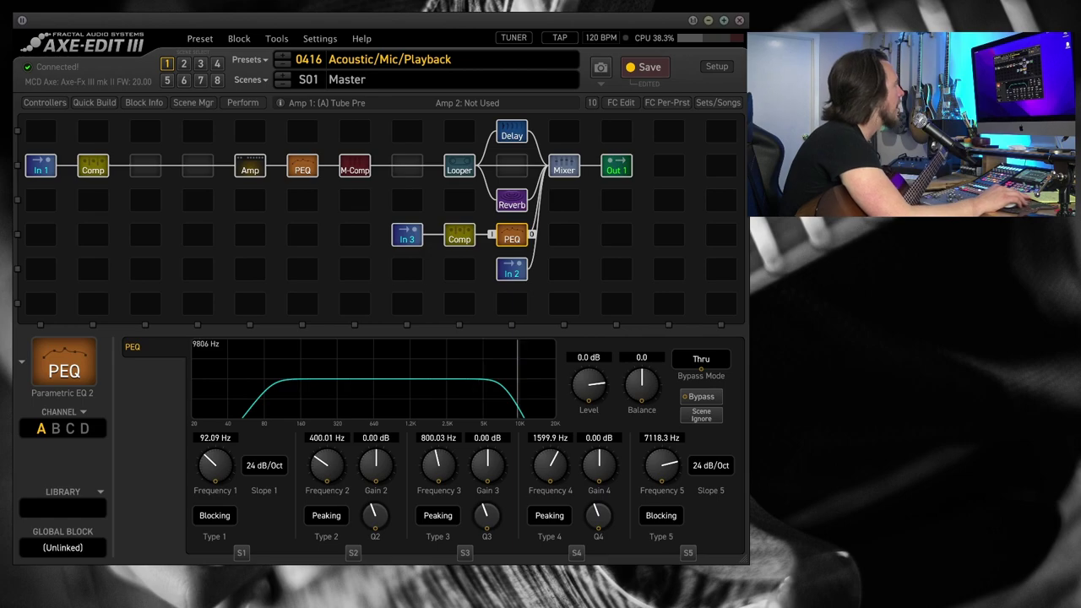
left_click(512, 268)
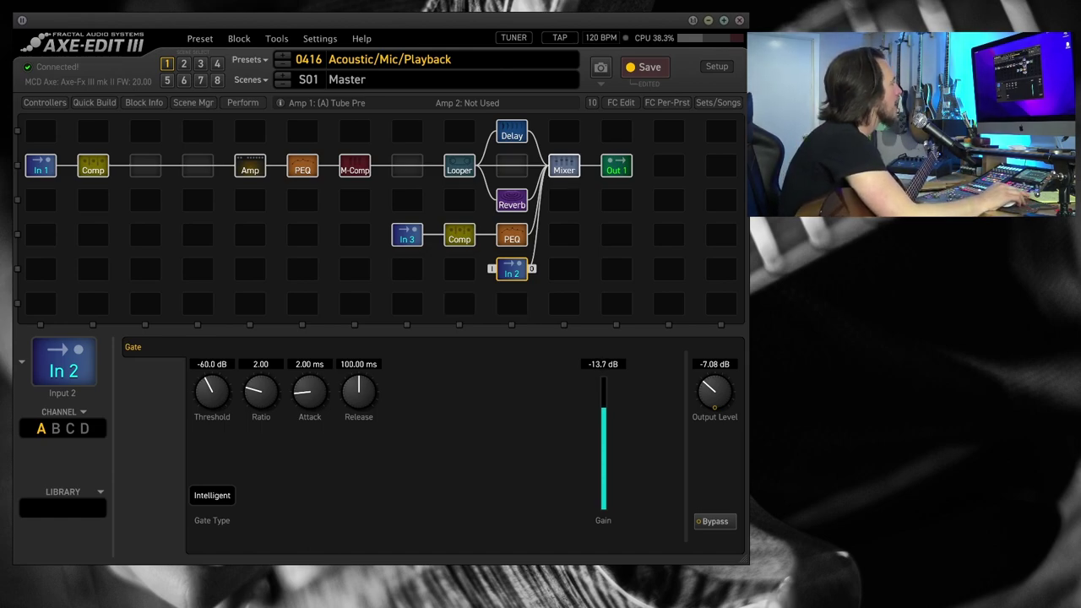
left_click(564, 165)
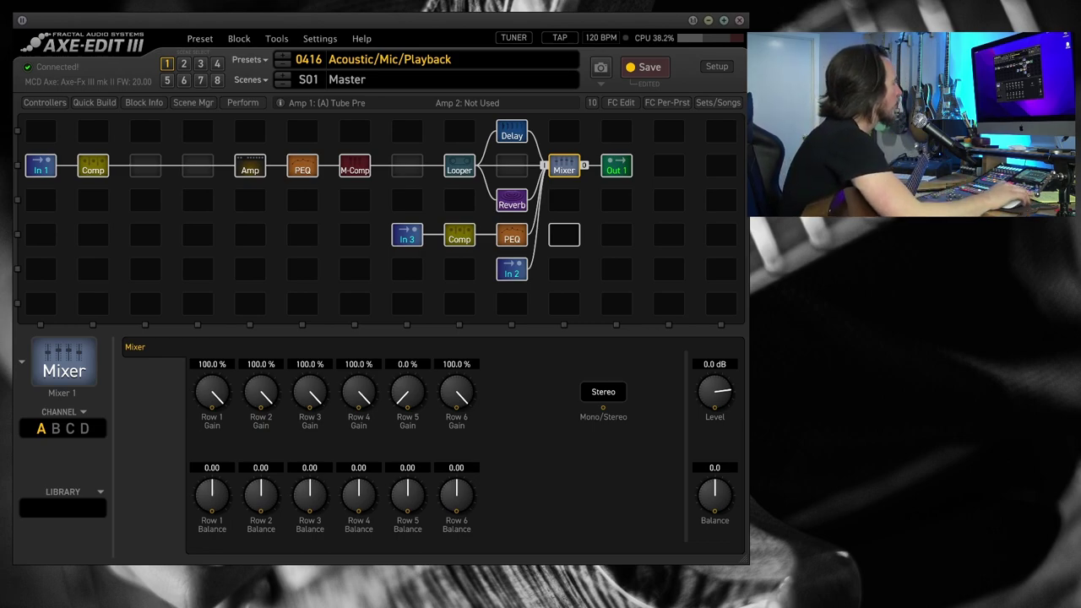
Step: Go through the six grid rows in the first column that feed the Mixer's row gains, and reopen the Mixer block
left_click(559, 304)
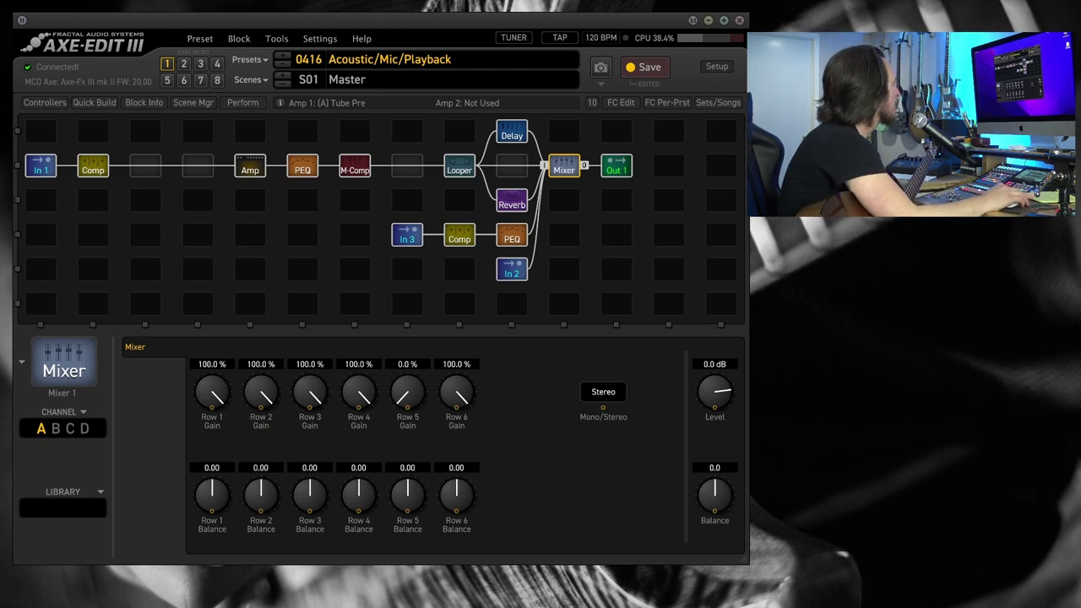
left_click(41, 131)
left_click(41, 165)
left_click(40, 199)
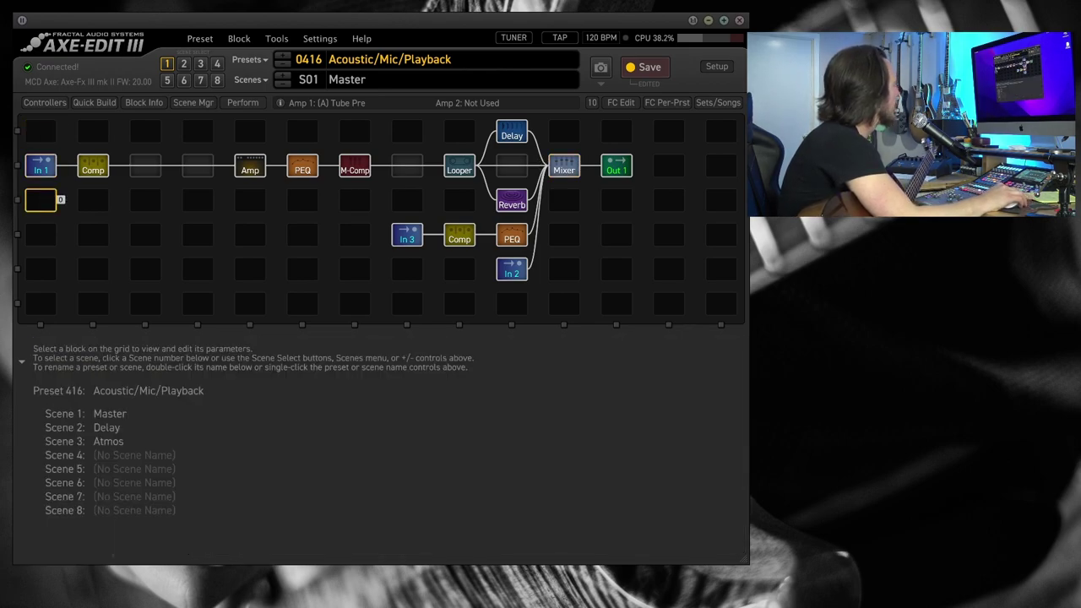
left_click(40, 235)
left_click(41, 270)
left_click(41, 304)
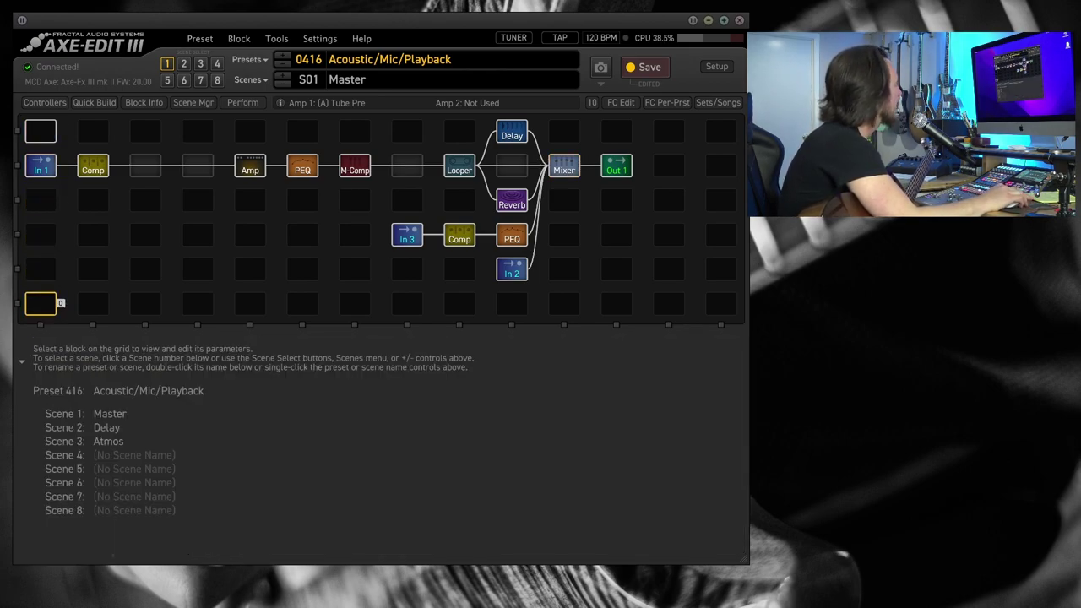
left_click(40, 131)
left_click(40, 165)
left_click(40, 199)
left_click(41, 234)
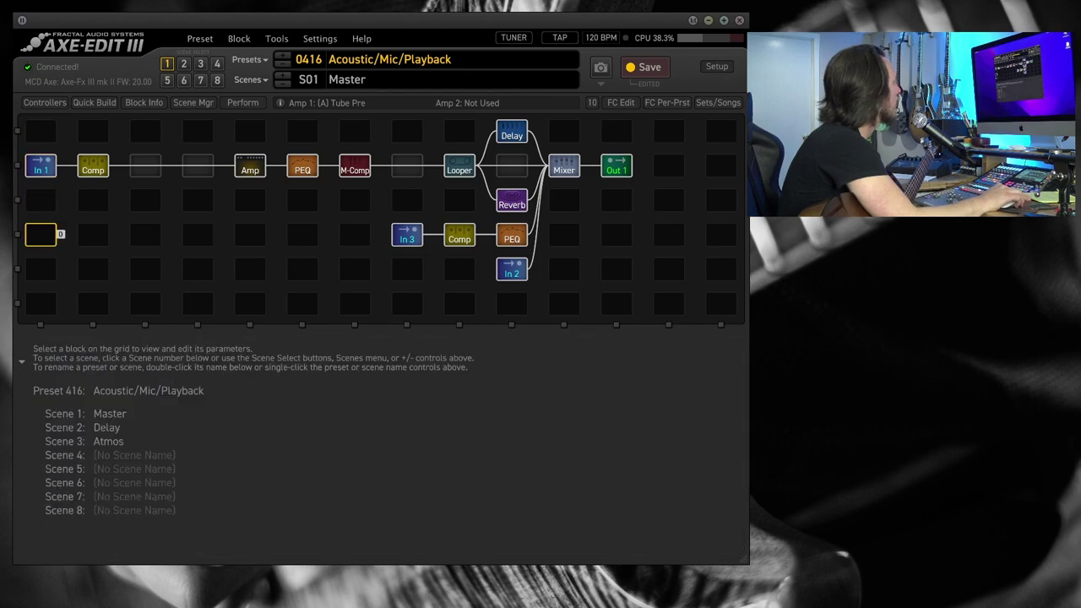
left_click(41, 269)
left_click(40, 304)
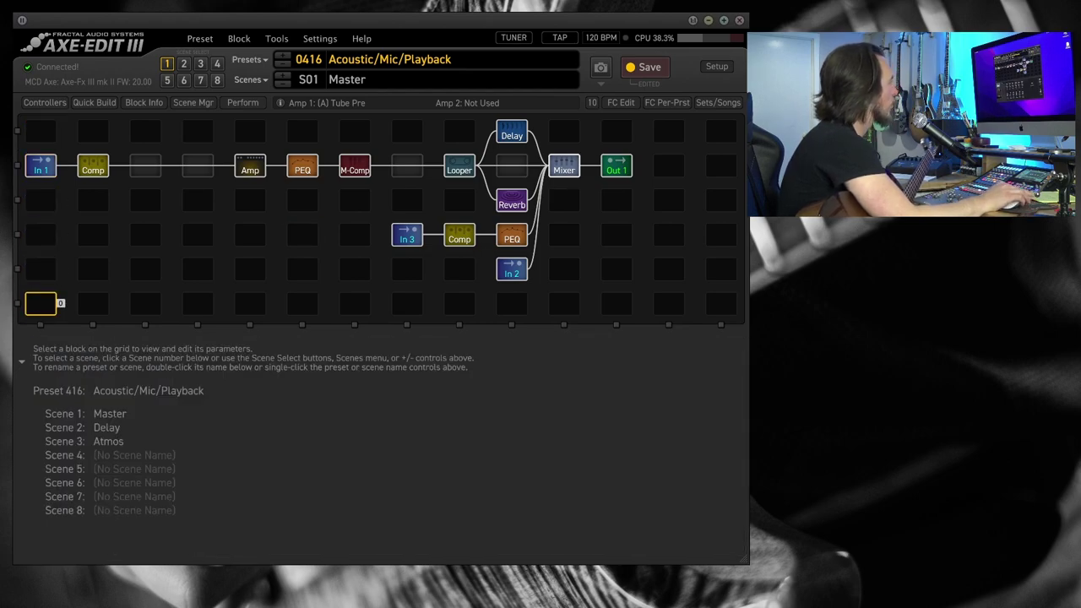
left_click(564, 165)
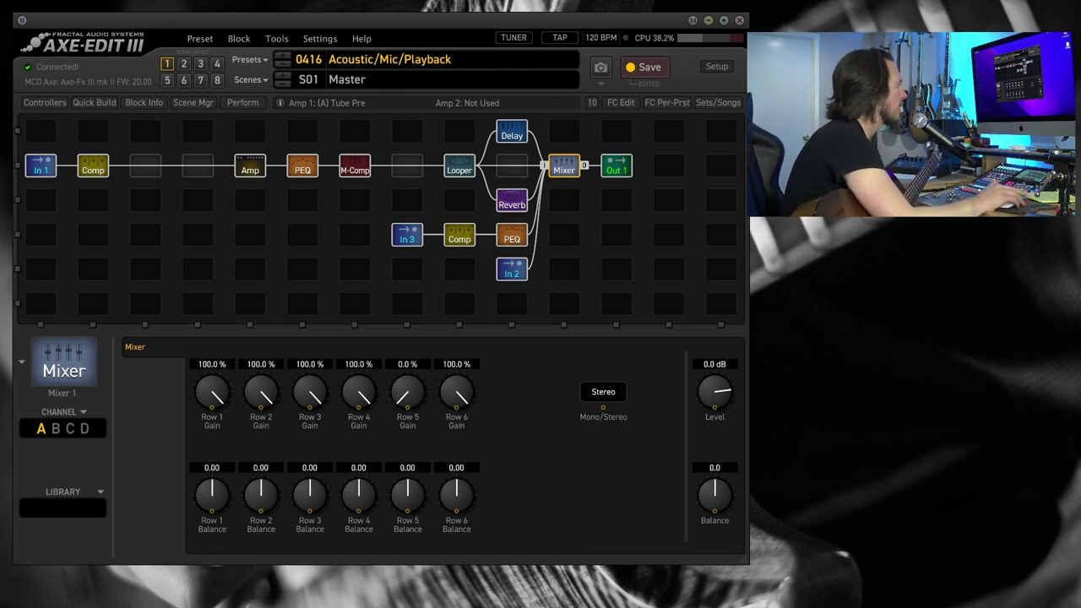
Step: Try out raising the Row 5 Gain in the Mixer block
left_click_drag(407, 391, 407, 310)
left_click_drag(407, 360, 408, 328)
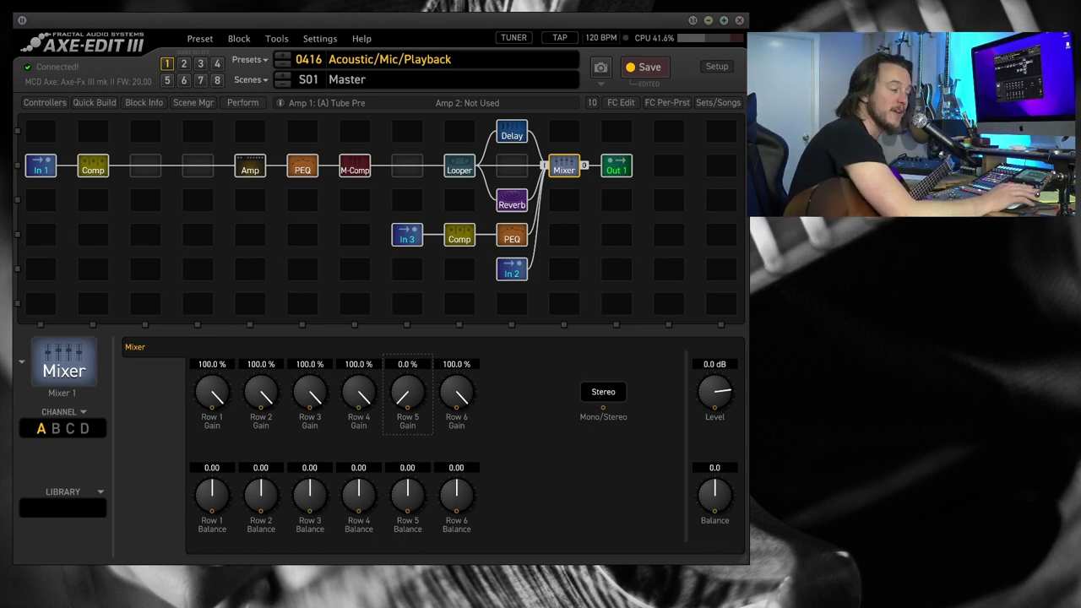
Step: Assign Control Switch 1 as Source 1 of the modifier on the Mixer's Row 5 Gain
left_click(407, 408)
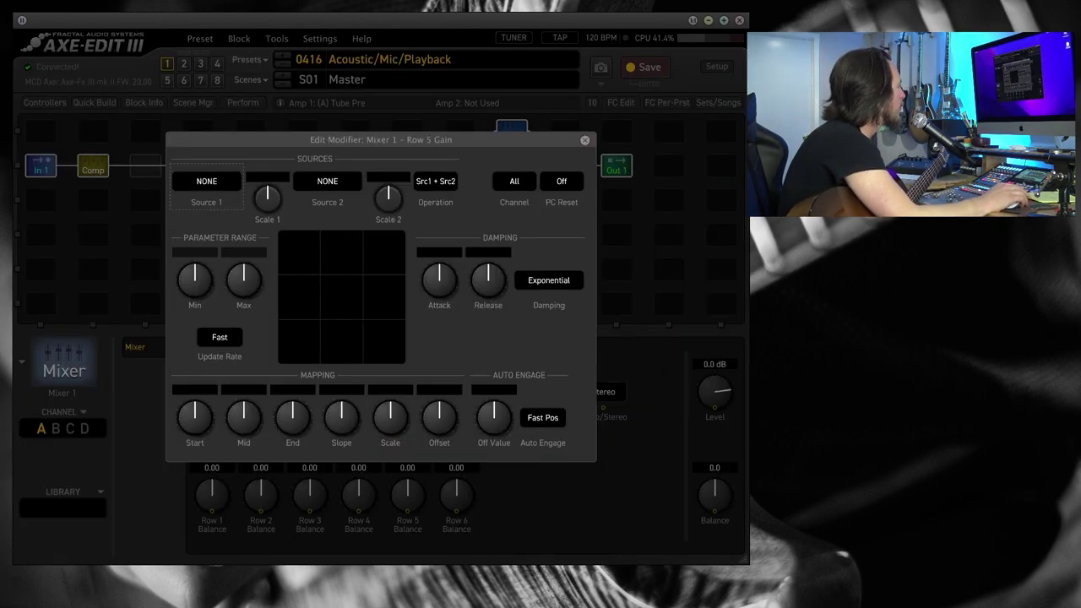
left_click(203, 180)
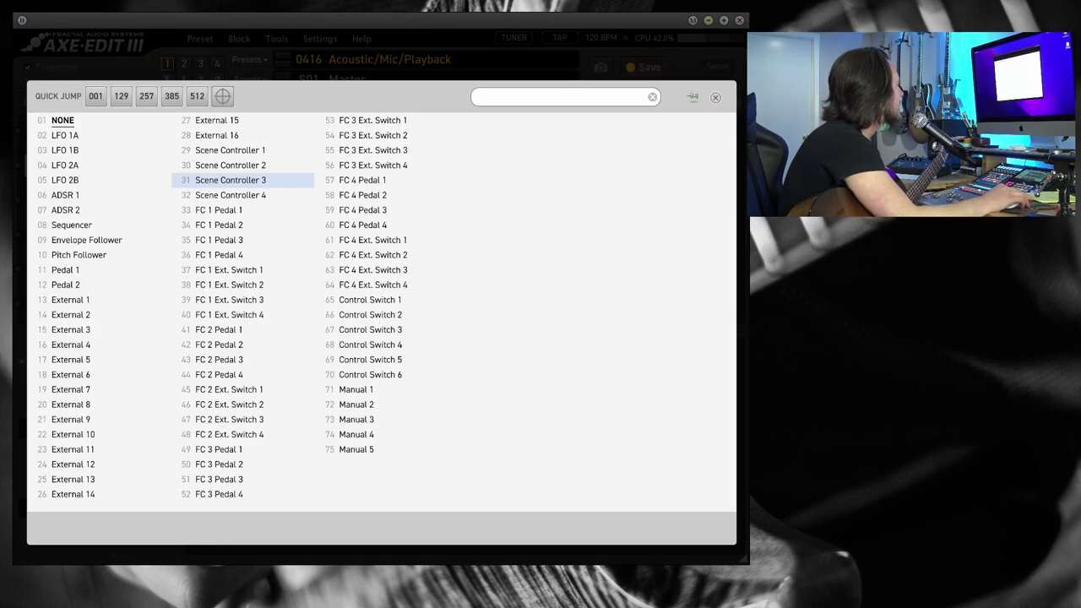
left_click(370, 299)
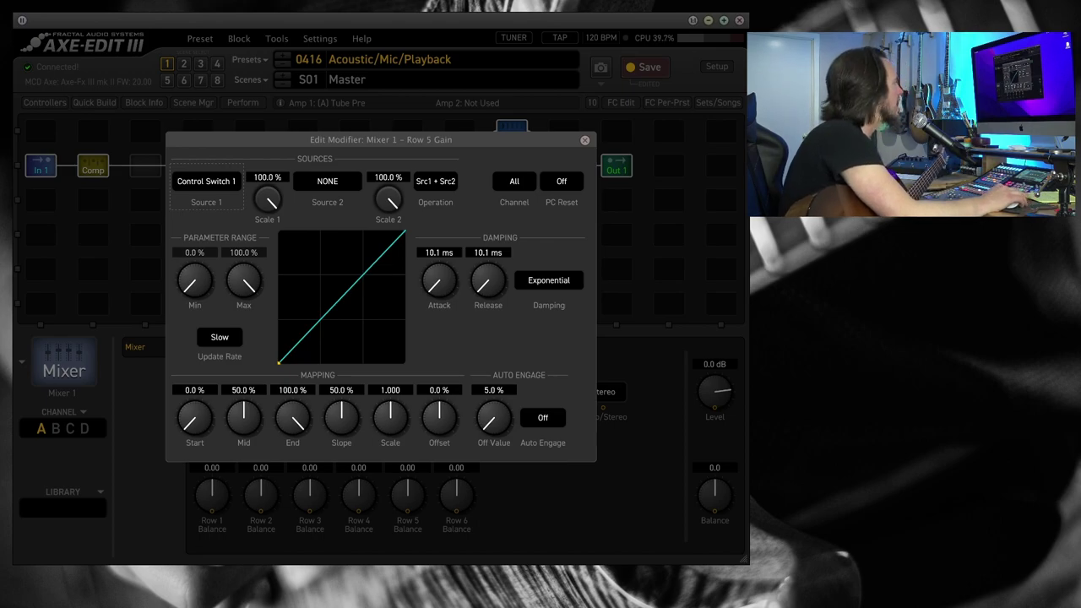
key("Escape")
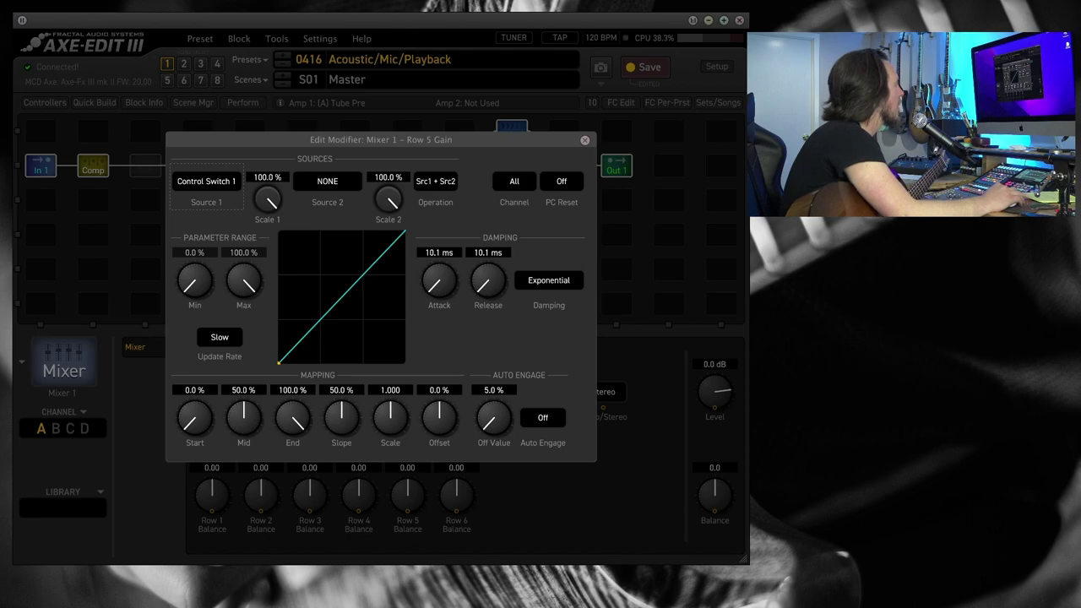
Step: Set the Row 5 Gain modifier's damping to Linear with an attack of about 3604 ms, and lengthen its release
left_click(548, 279)
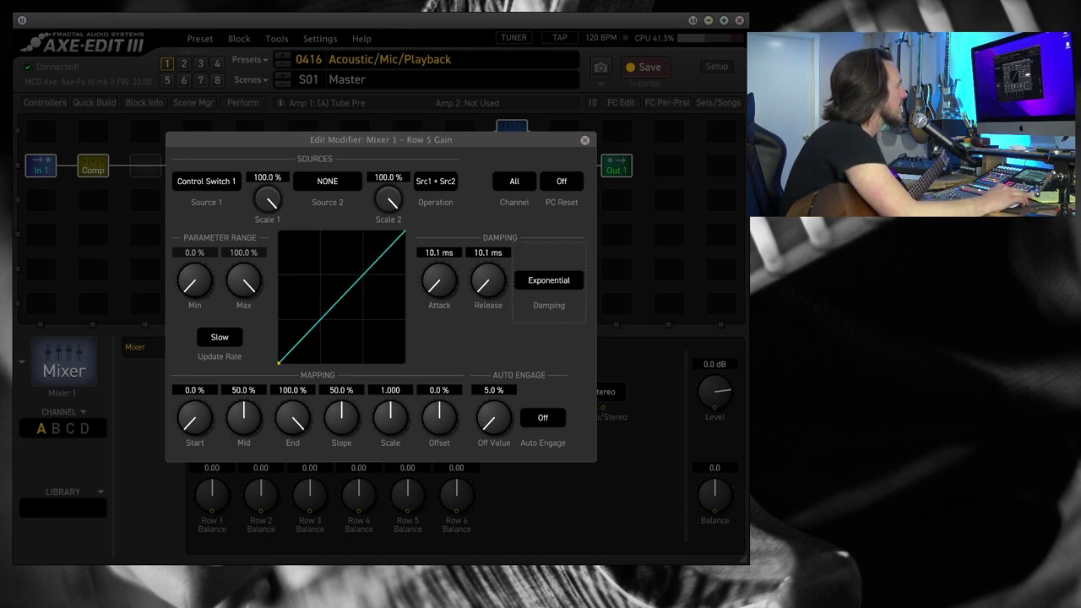
left_click(548, 280)
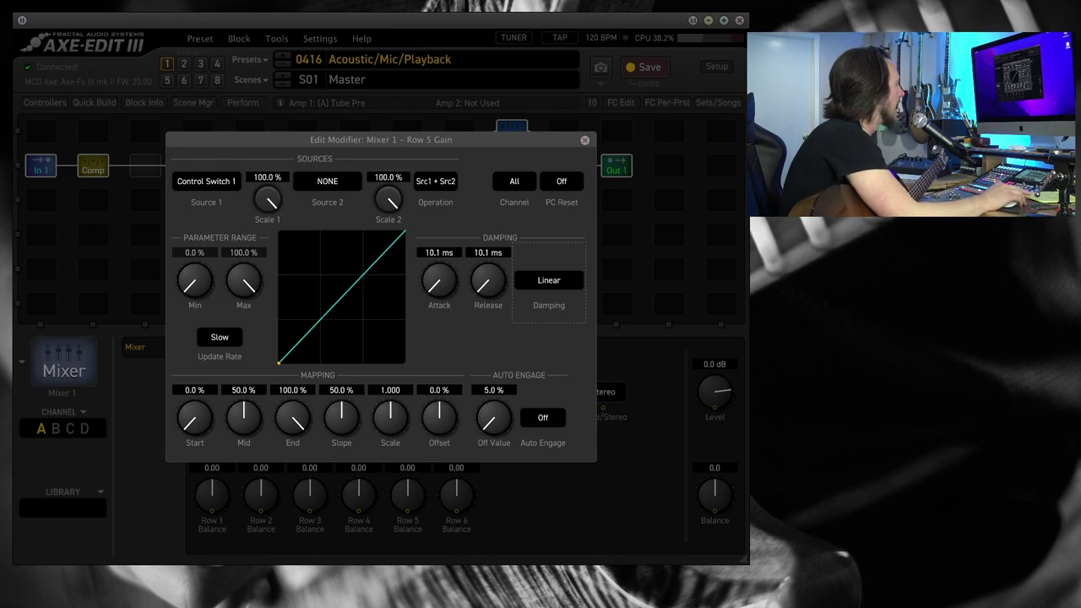
left_click_drag(439, 280, 439, 204)
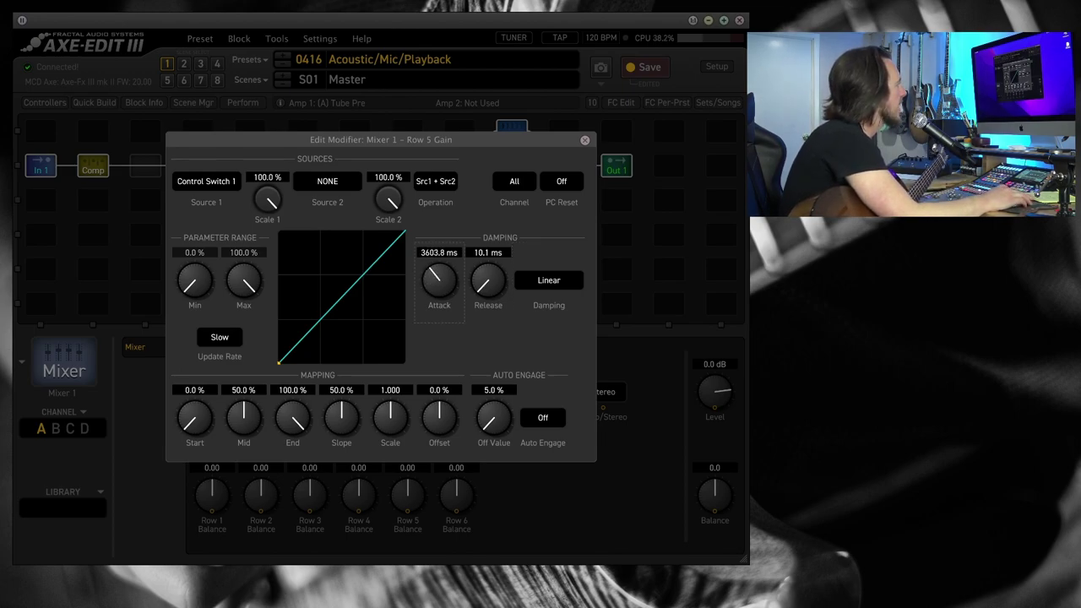
left_click_drag(488, 281, 488, 238)
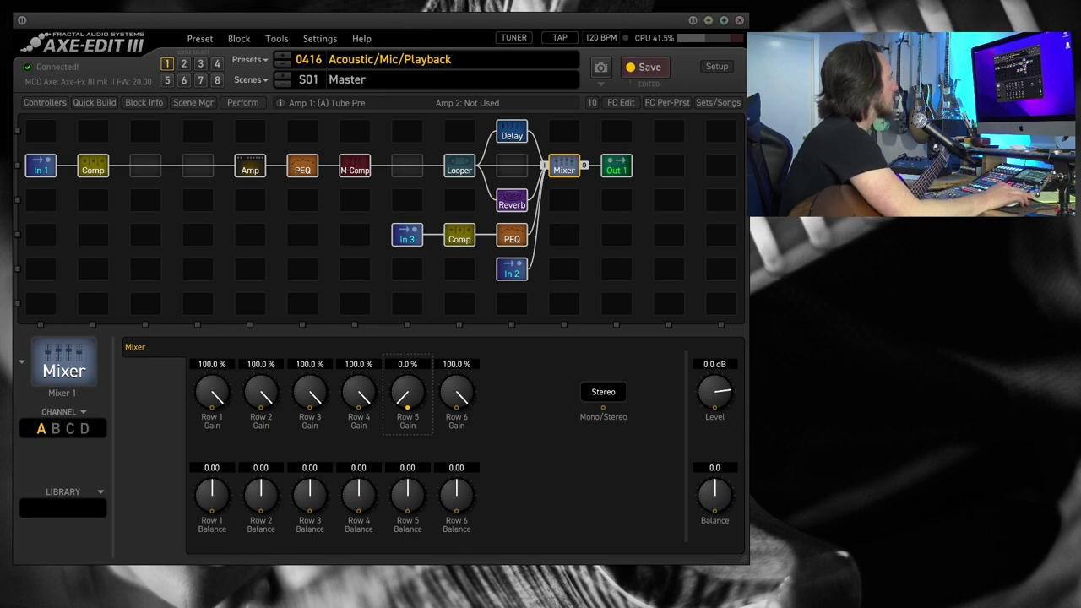
Step: Assign Control Switch 3 as Source 1 of the modifier on the Mixer's Row 4 Gain
left_click(358, 408)
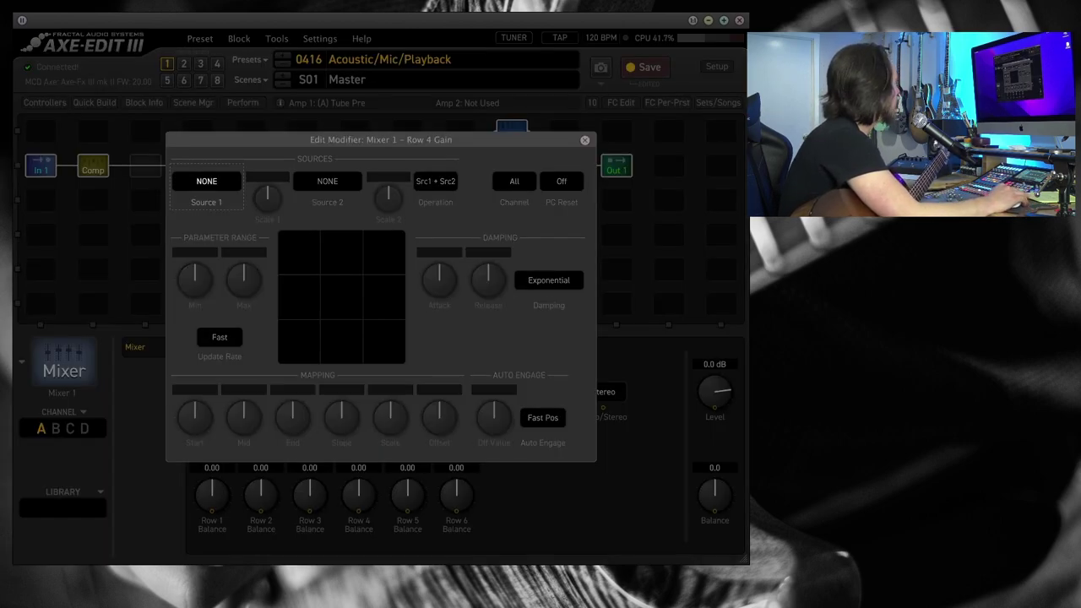
left_click(209, 181)
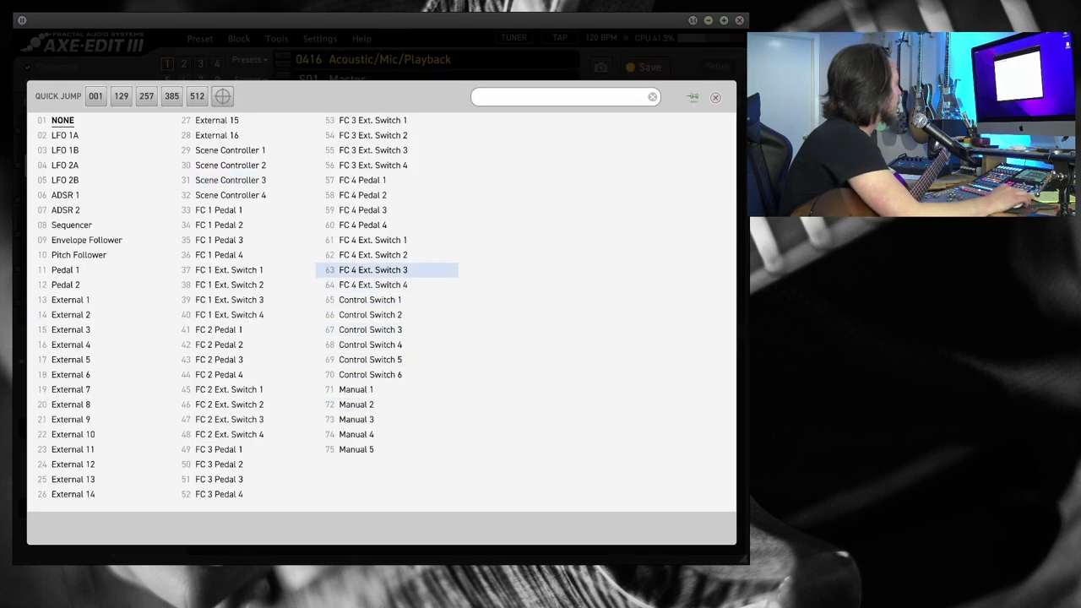
left_click(369, 329)
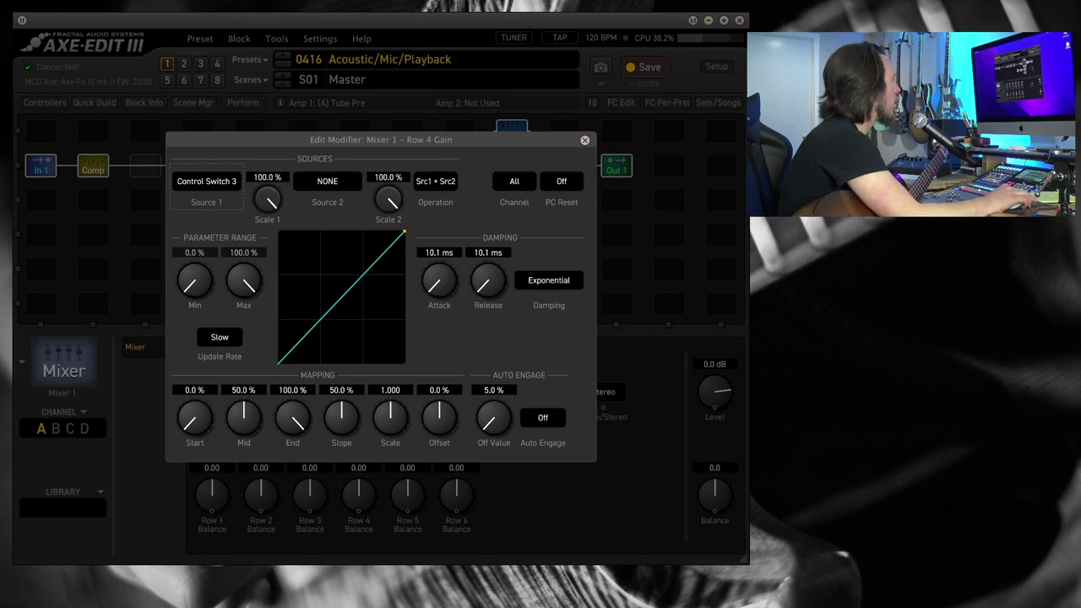
key("Escape")
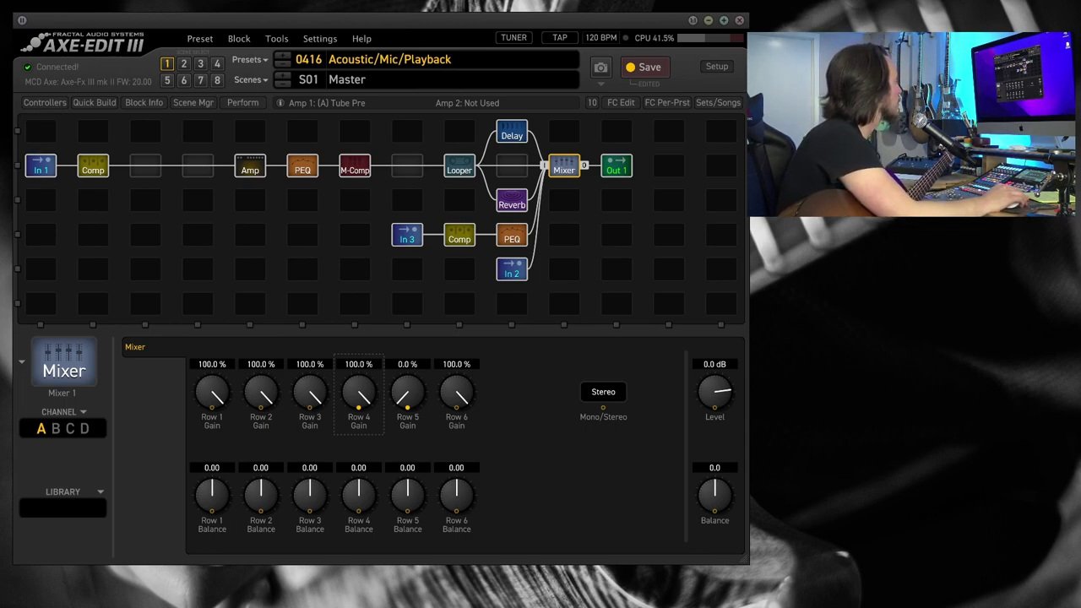
Step: Assign Control Switch 2 as Source 1 of the modifier on the Mixer's Row 2 Gain
left_click(261, 408)
left_click(206, 181)
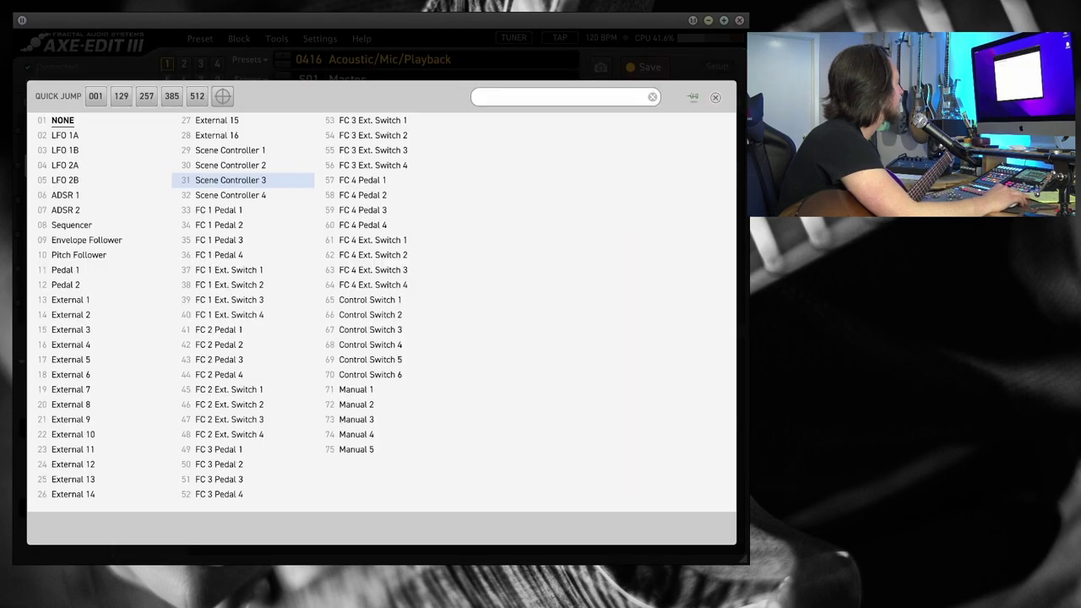
left_click(370, 314)
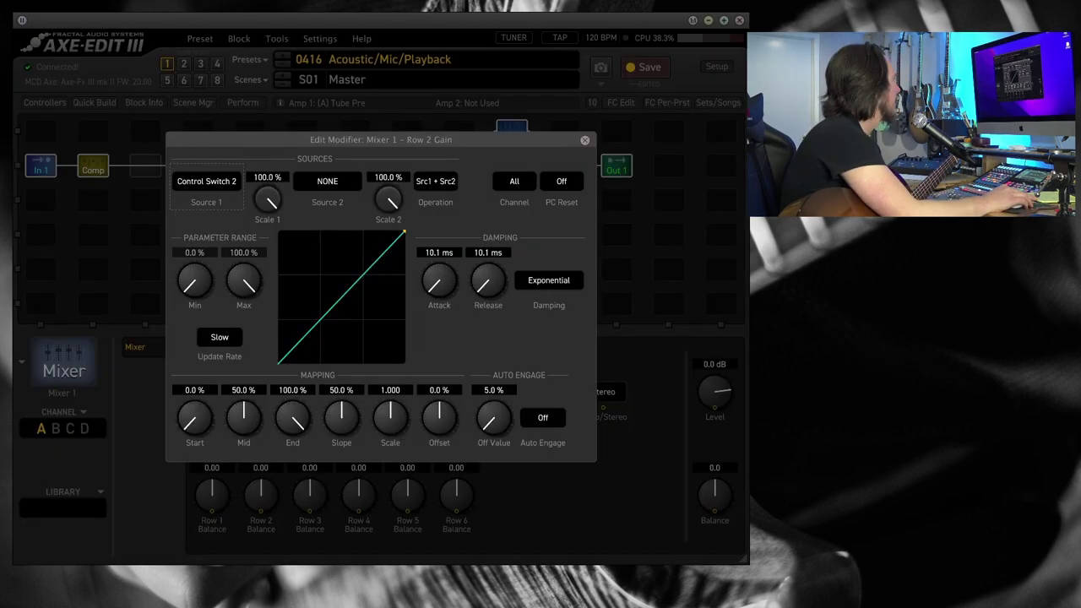
left_click(585, 140)
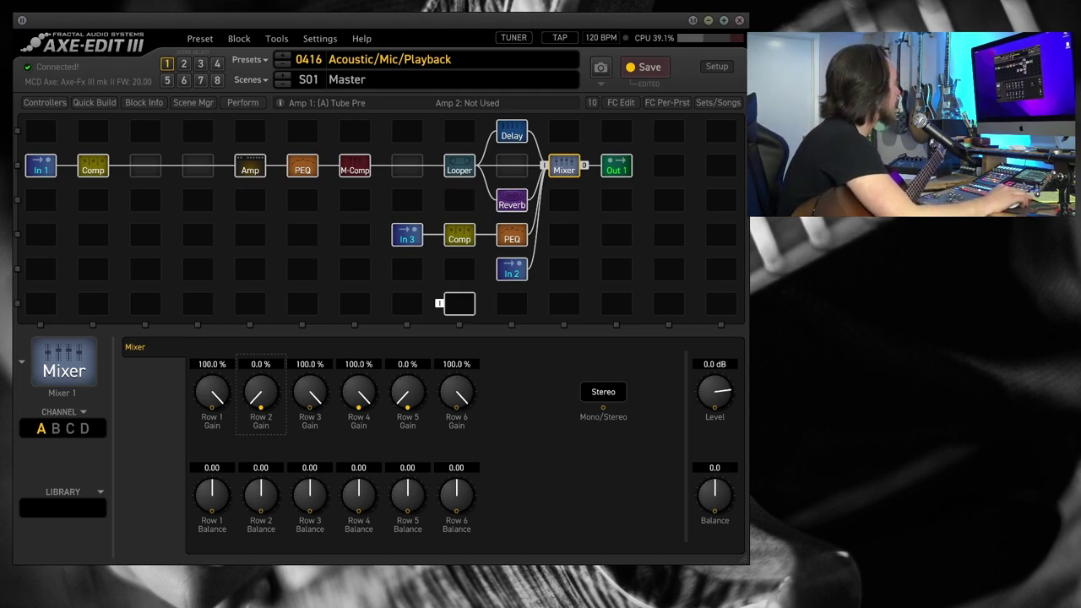
Step: Assign Control Switch 2 as Source 1 of the modifier on the Mixer's Row 1 Gain
left_click(261, 408)
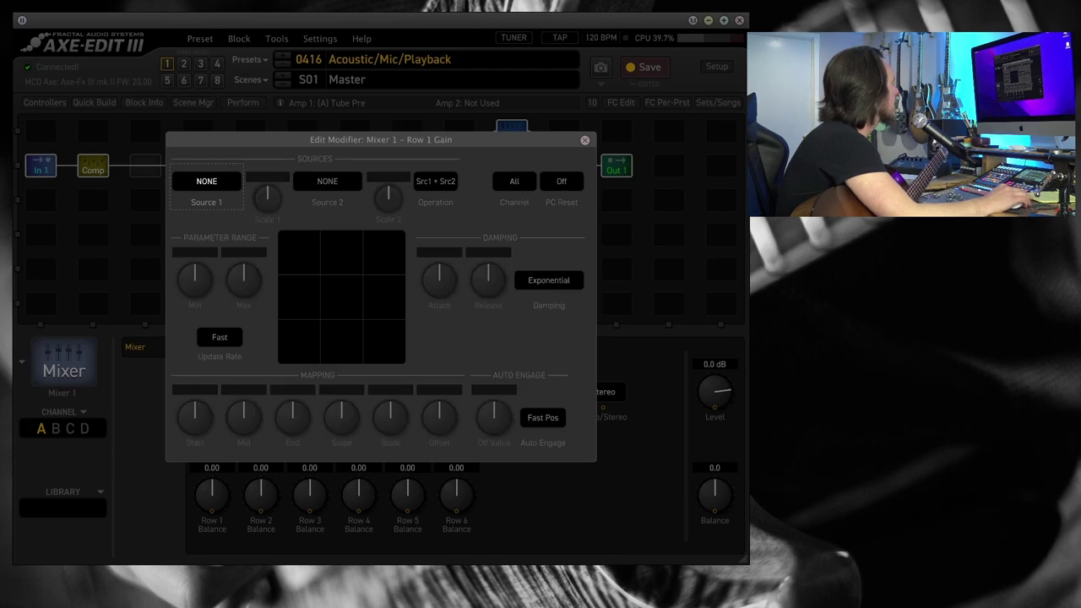
left_click(204, 180)
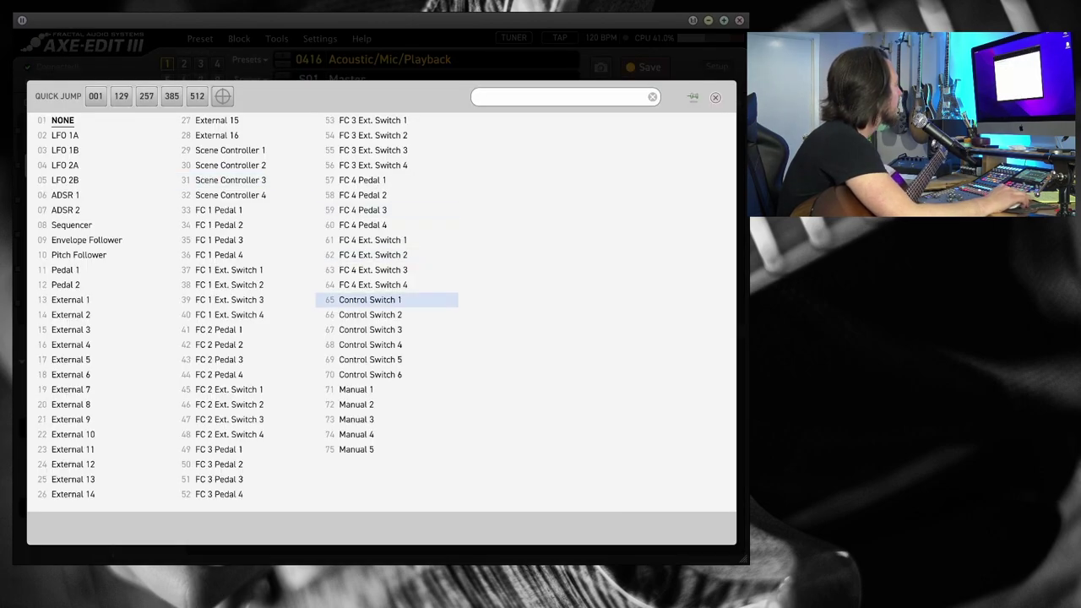
left_click(370, 314)
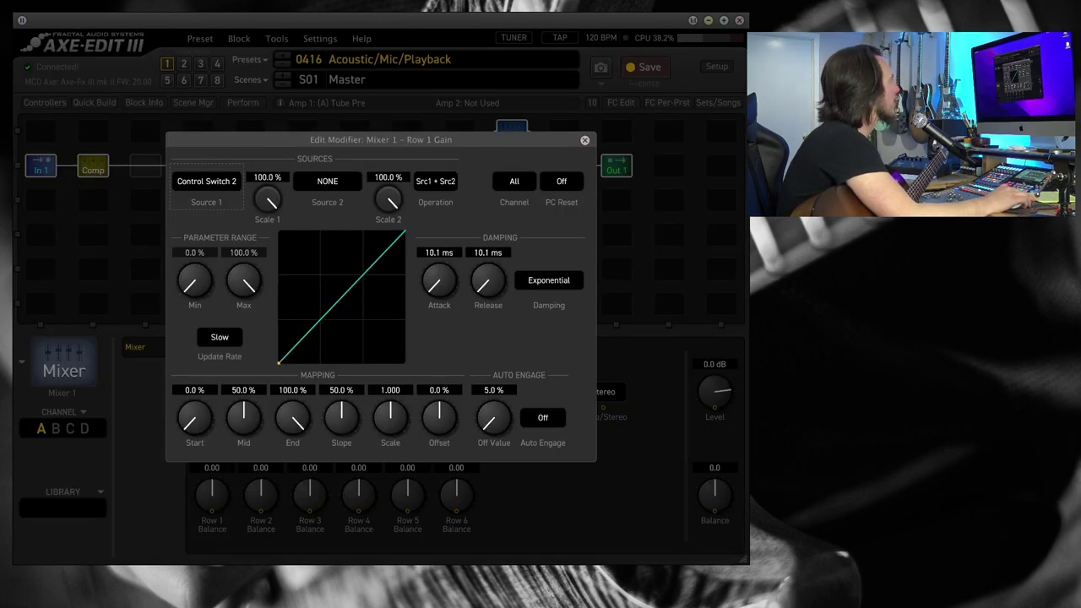
Step: Set the Row 1 Gain modifier's damping to Linear with an attack of about 2423 ms and a release of about 2215 ms
left_click_drag(439, 280, 440, 233)
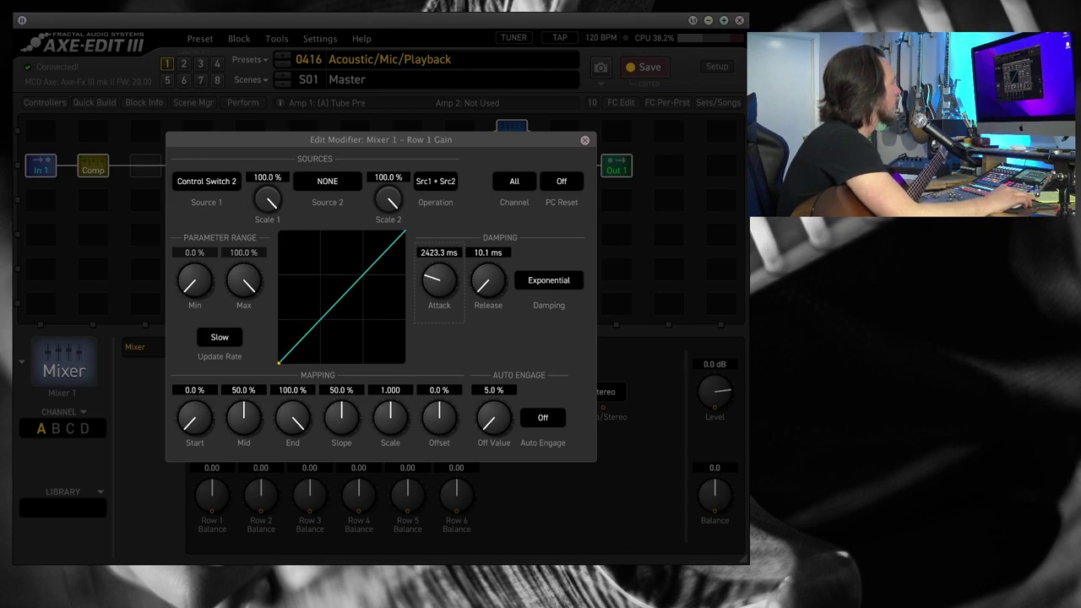
scroll(488, 280, "up", 10)
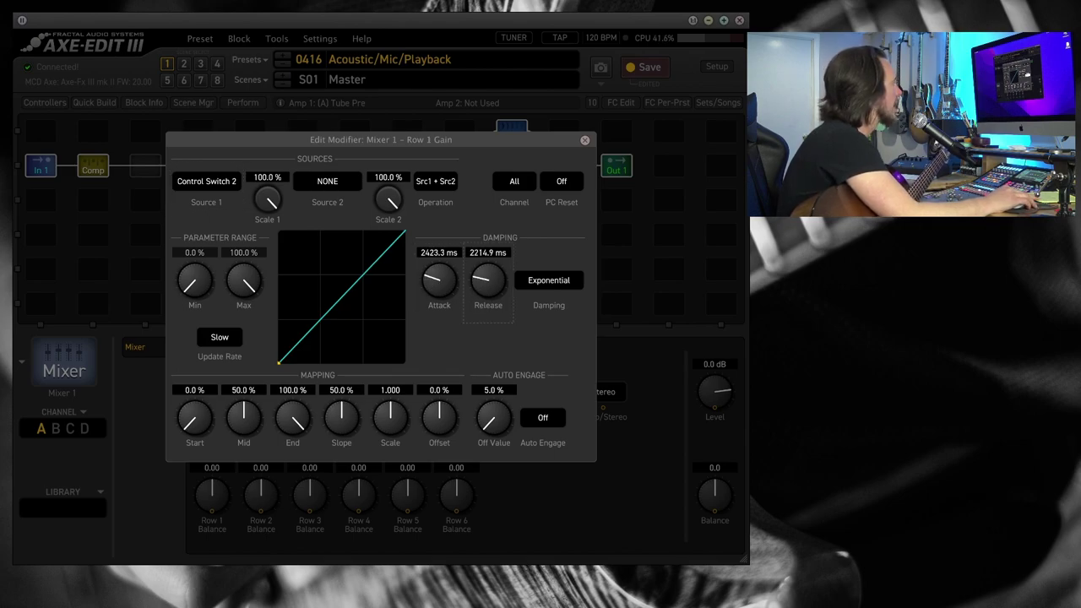
left_click(549, 281)
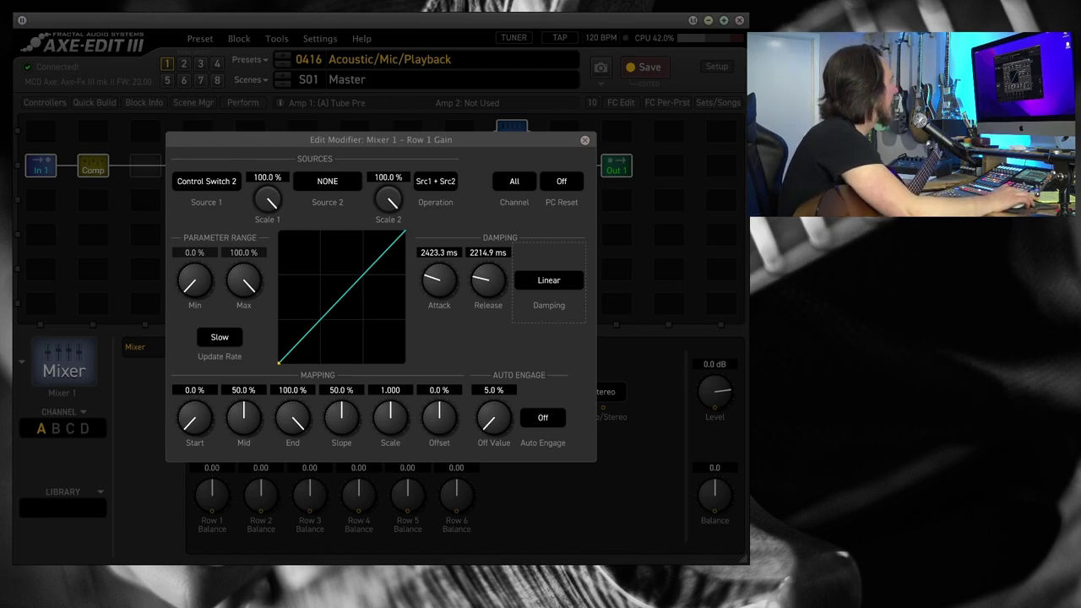
left_click(584, 140)
Step: Assign Control Switch 2 as Source 1 of the modifier on the Mixer's Row 3 Gain
left_click(310, 408)
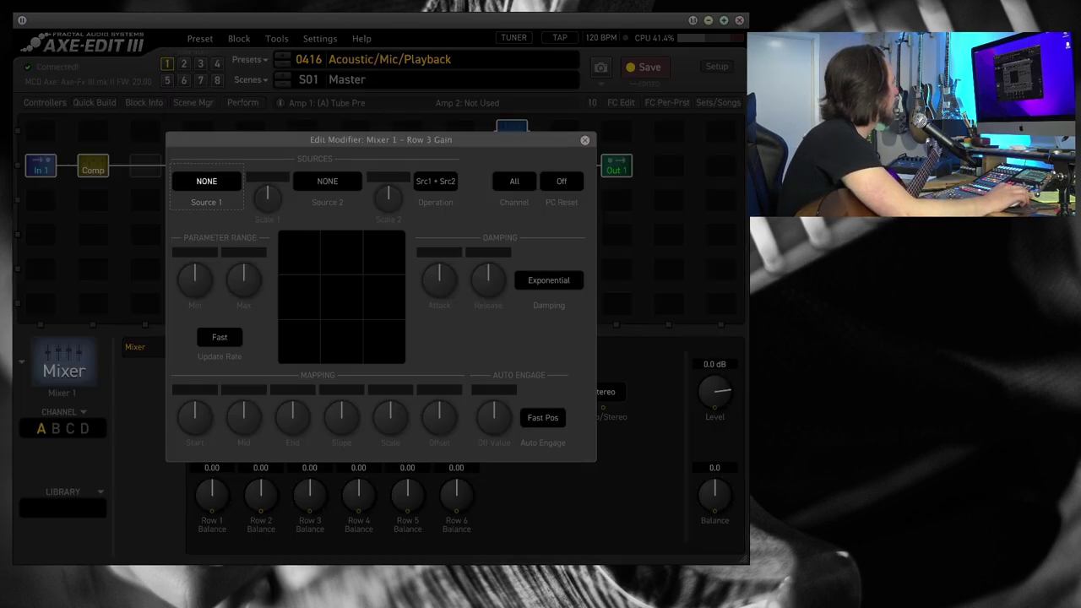
left_click(207, 181)
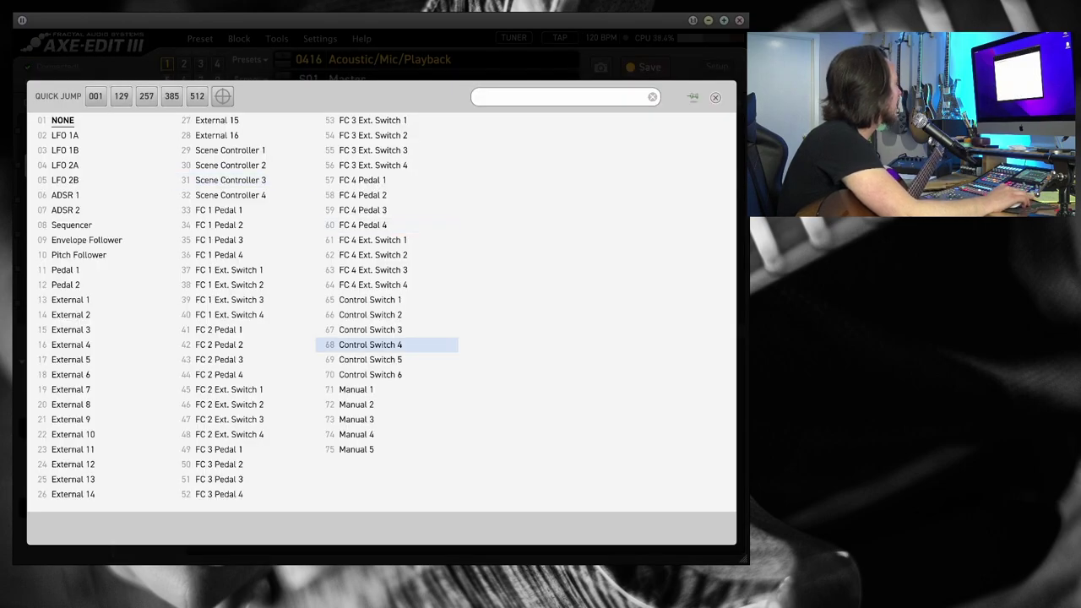
left_click(370, 314)
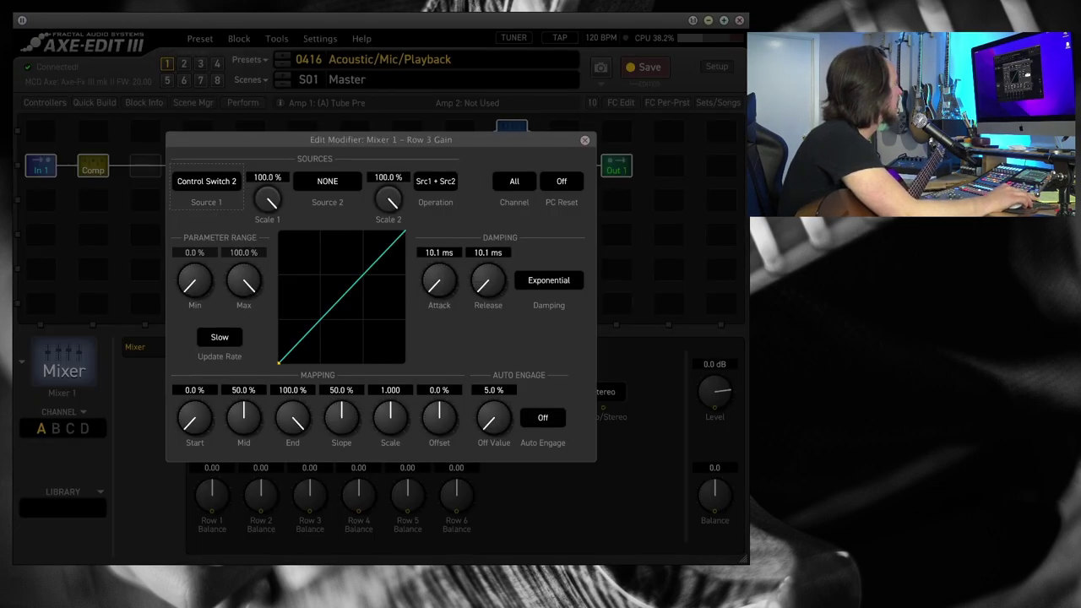
Step: Set the Row 3 Gain modifier's damping to Linear with an attack of about 2146 ms and a release of about 2267 ms
left_click(549, 280)
left_click_drag(439, 280, 439, 235)
left_click_drag(488, 279, 489, 253)
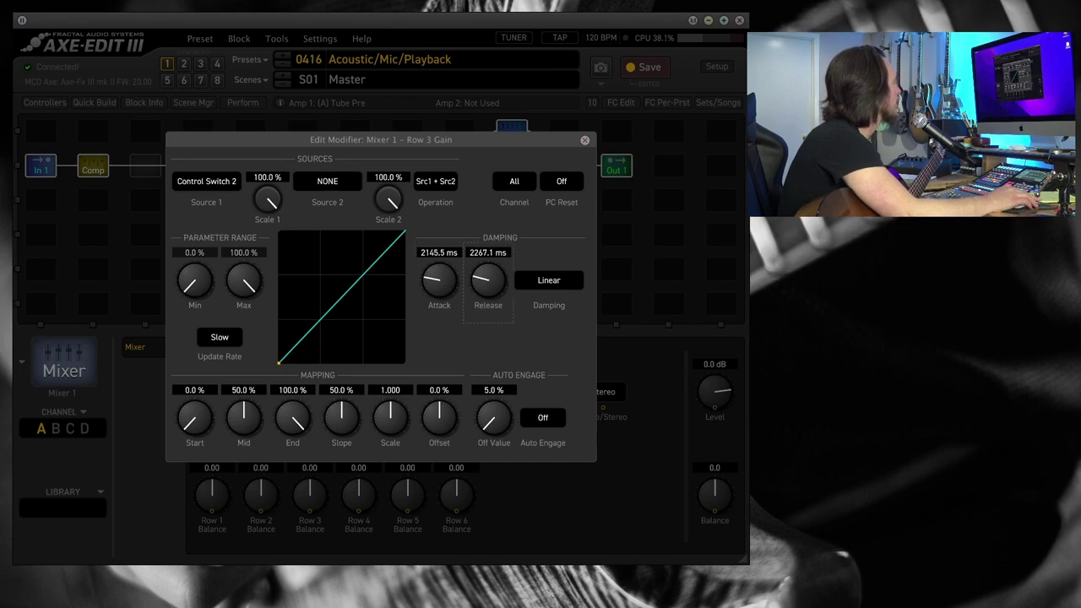
left_click(584, 141)
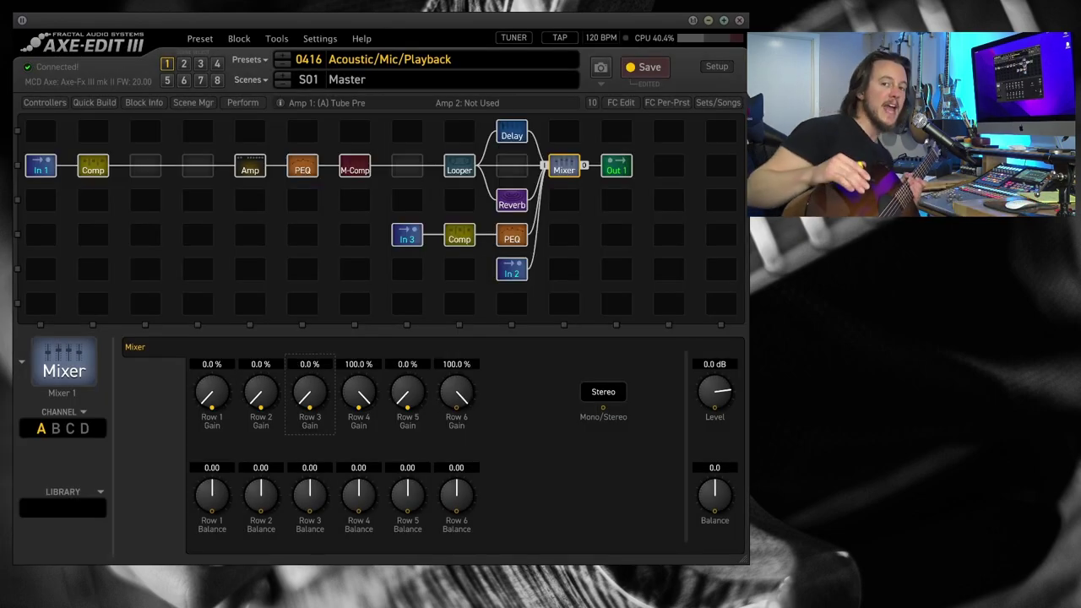